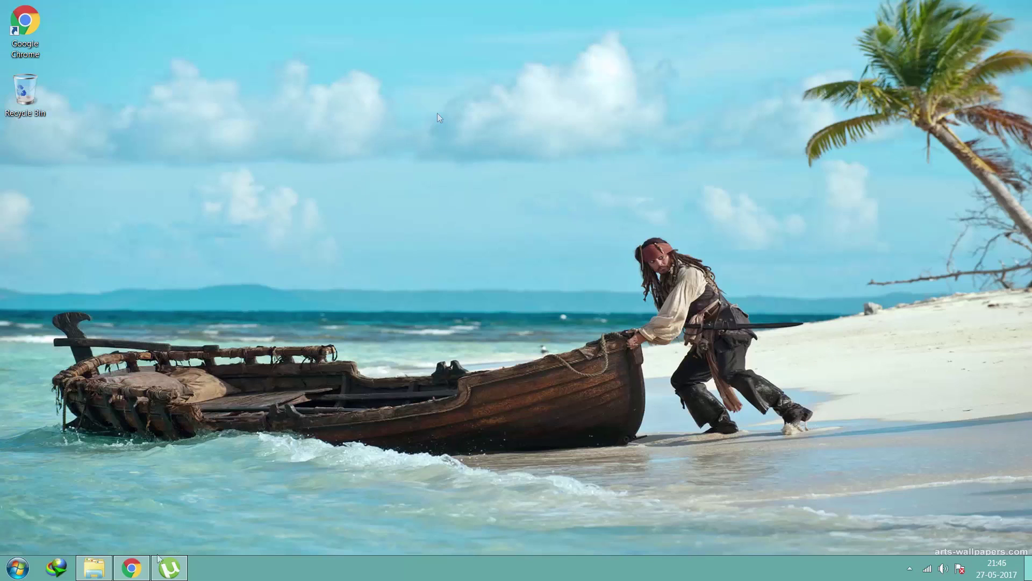
Bring Chrome forward and search the pasted IVONA torrent link in a new tab
{"action": "left_click", "coordinate": [131, 567]}
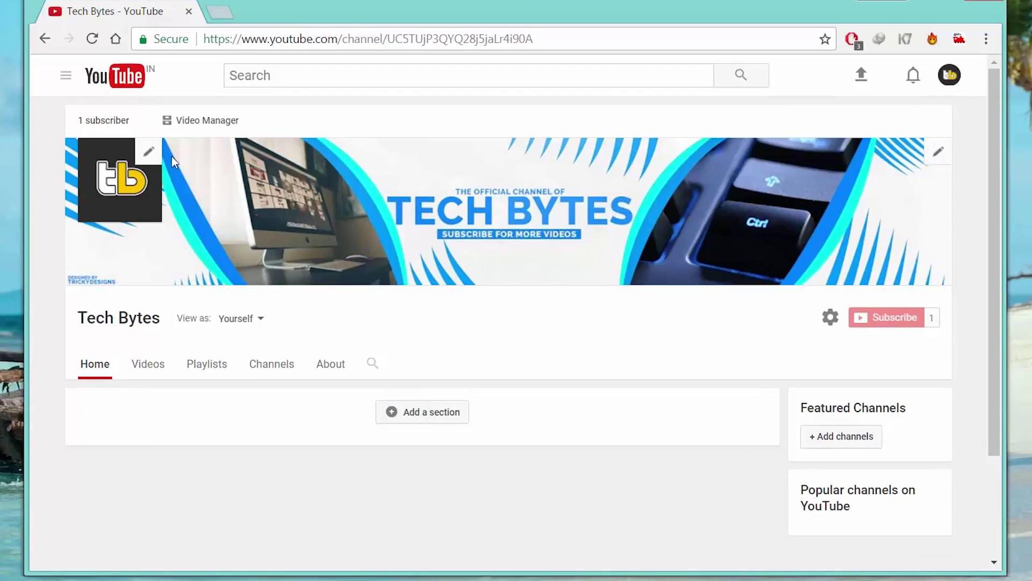
{"action": "left_click", "coordinate": [220, 13]}
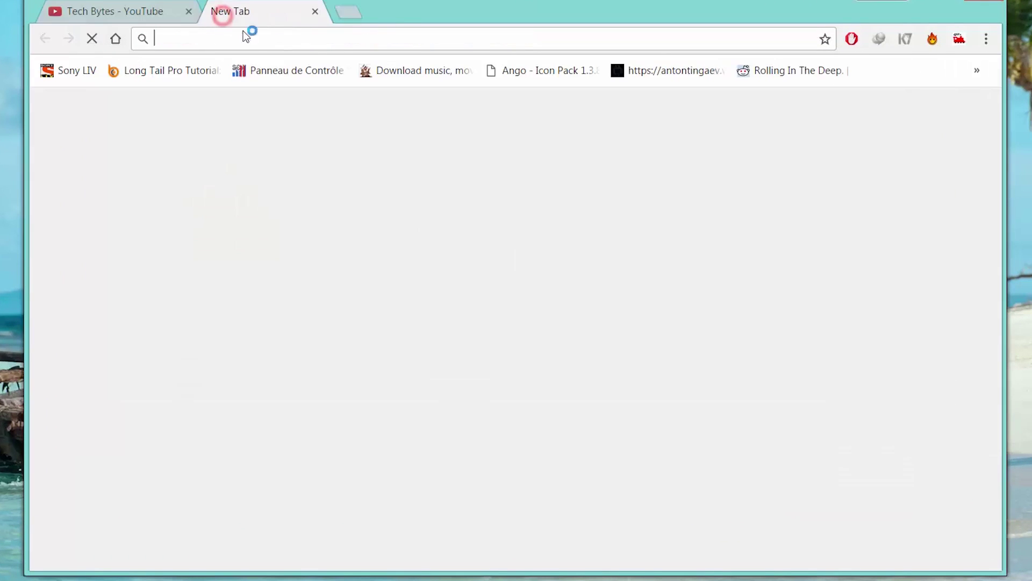
{"action": "right_click", "coordinate": [260, 41]}
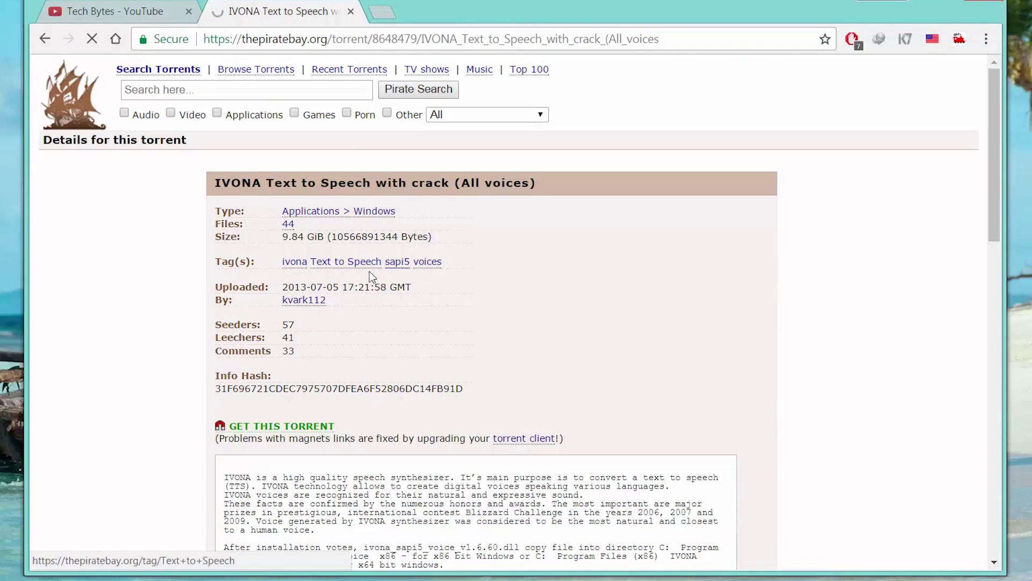
{"action": "scroll", "coordinate": [468, 353], "scroll_direction": "down", "scroll_amount": 3}
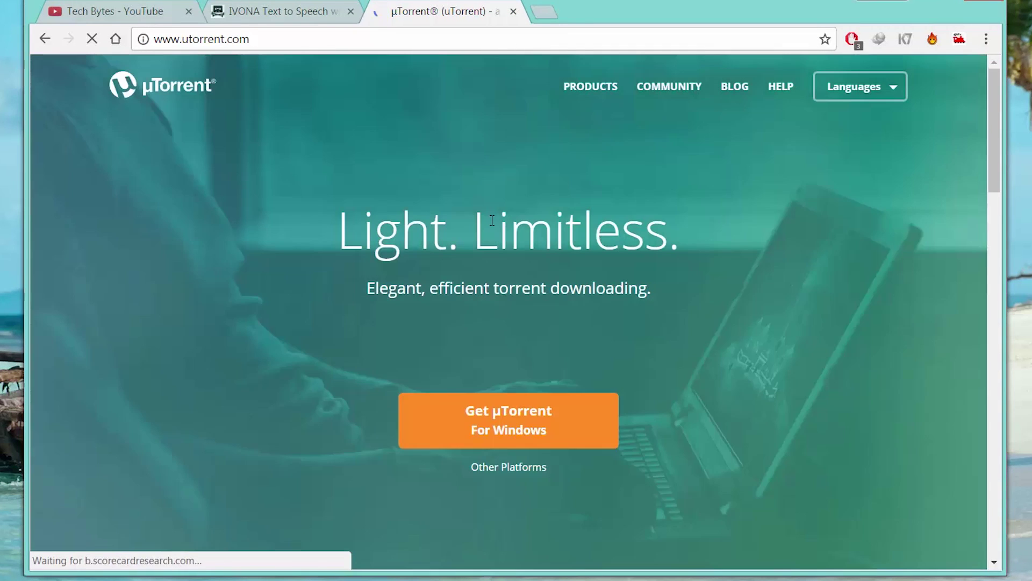
On utorrent.com, start the free µTorrent for Windows download
{"action": "left_click_drag", "start_coordinate": [340, 231], "coordinate": [736, 237]}
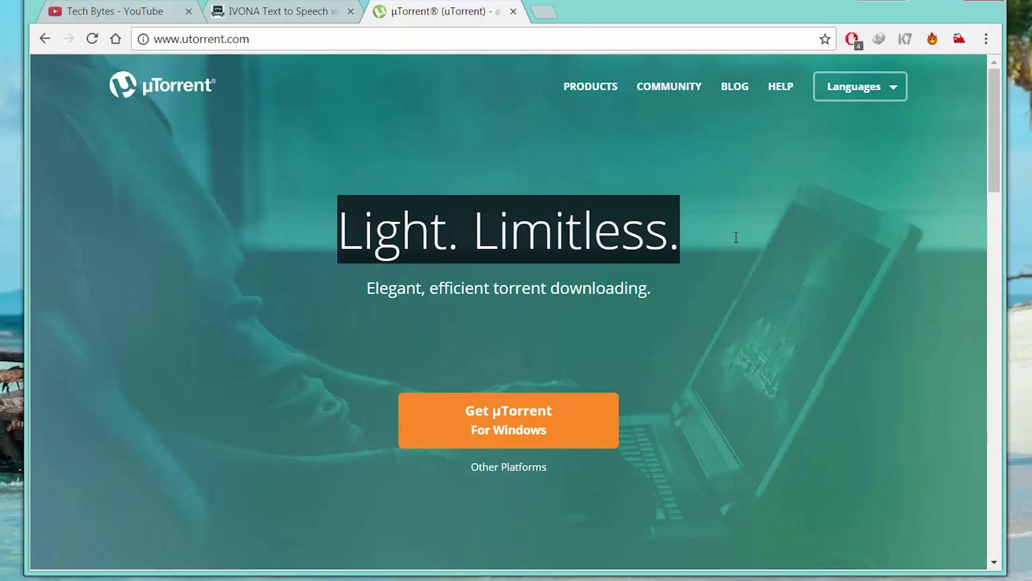
{"action": "left_click", "coordinate": [733, 276]}
{"action": "scroll", "coordinate": [699, 282], "scroll_direction": "down", "scroll_amount": 3}
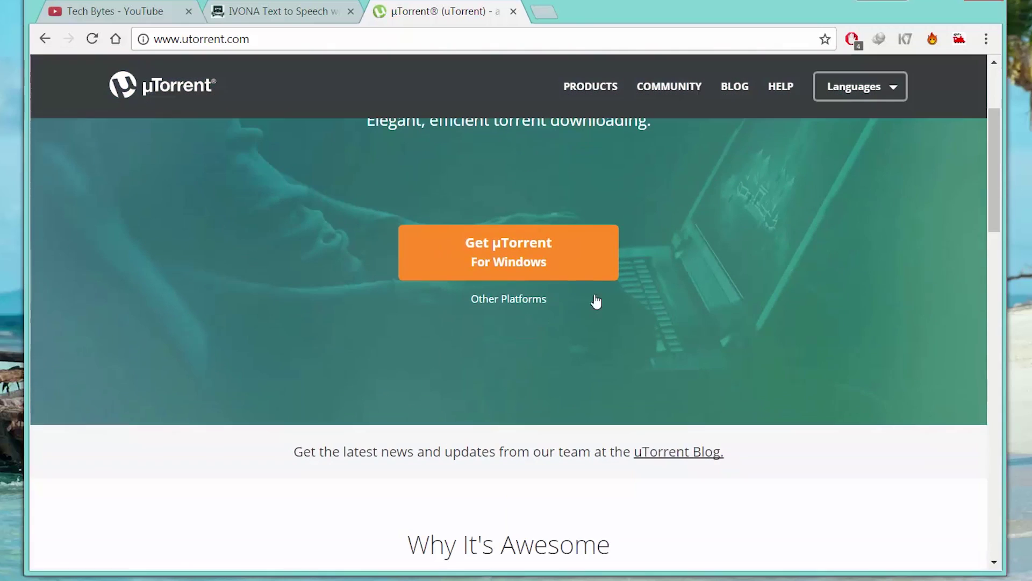
{"action": "left_click", "coordinate": [537, 252]}
{"action": "scroll", "coordinate": [538, 252], "scroll_direction": "down", "scroll_amount": 9}
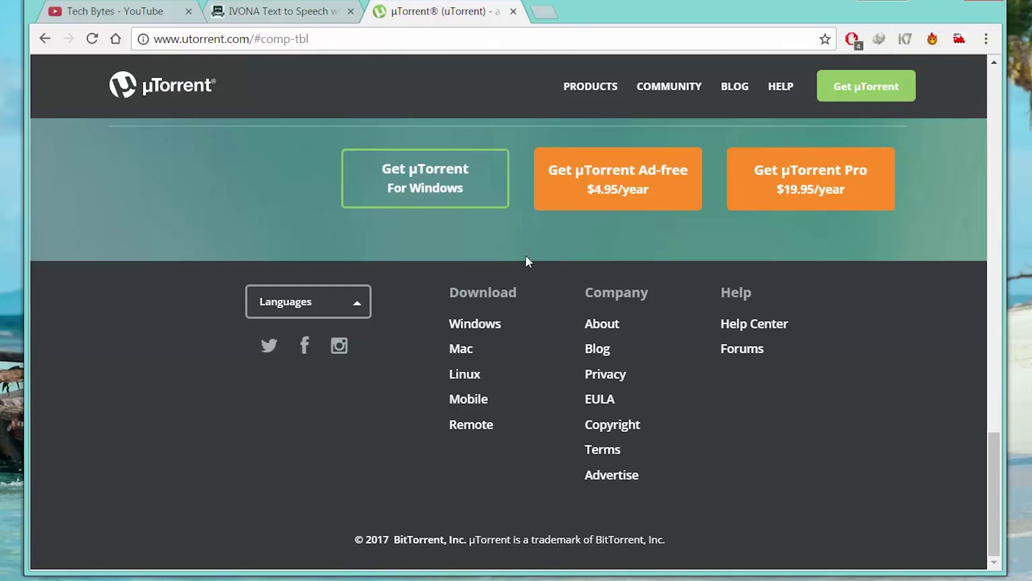
{"action": "left_click", "coordinate": [430, 171]}
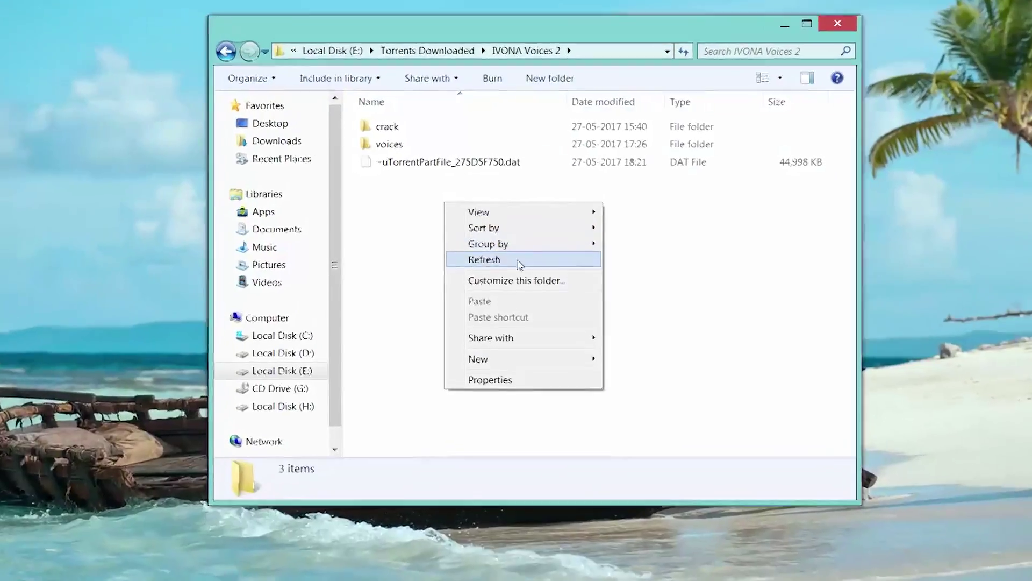
Refresh the IVONA Voices 2 listing and open the voices folder
{"action": "left_click", "coordinate": [517, 262]}
{"action": "left_click_drag", "start_coordinate": [537, 277], "coordinate": [484, 210]}
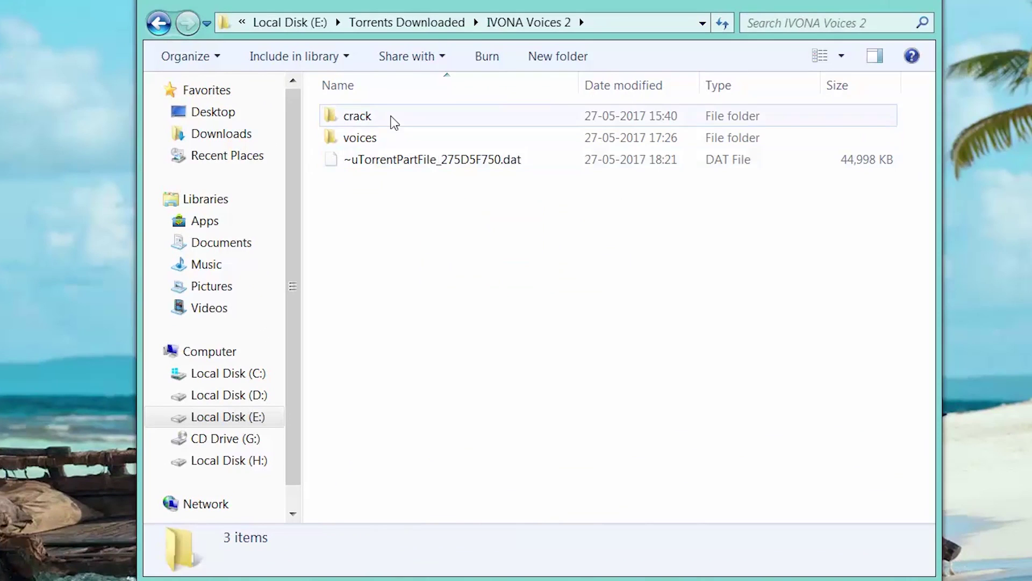
{"action": "left_click", "coordinate": [392, 114]}
{"action": "left_click", "coordinate": [419, 141]}
{"action": "left_click", "coordinate": [395, 115]}
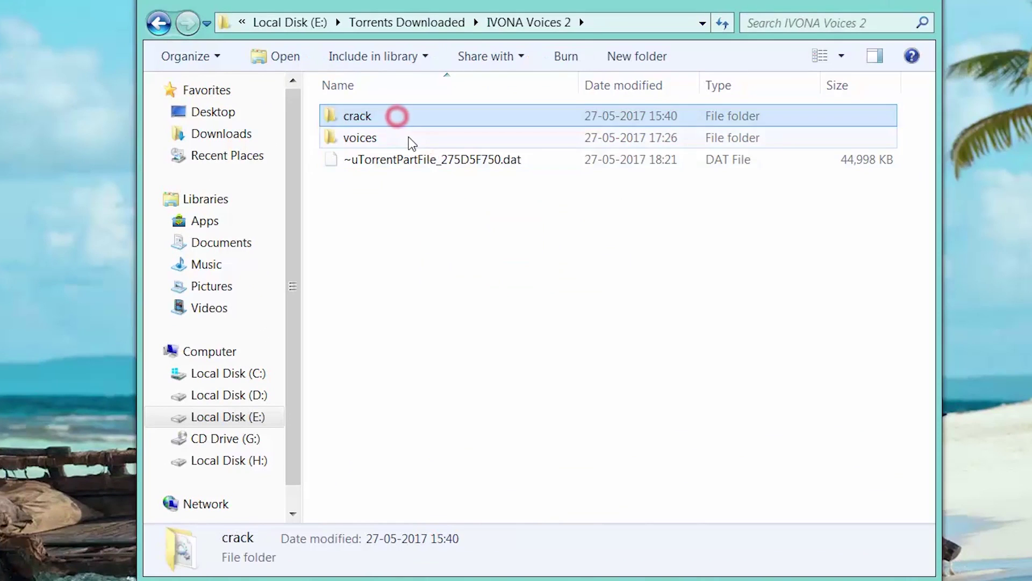
{"action": "double_click", "coordinate": [407, 137]}
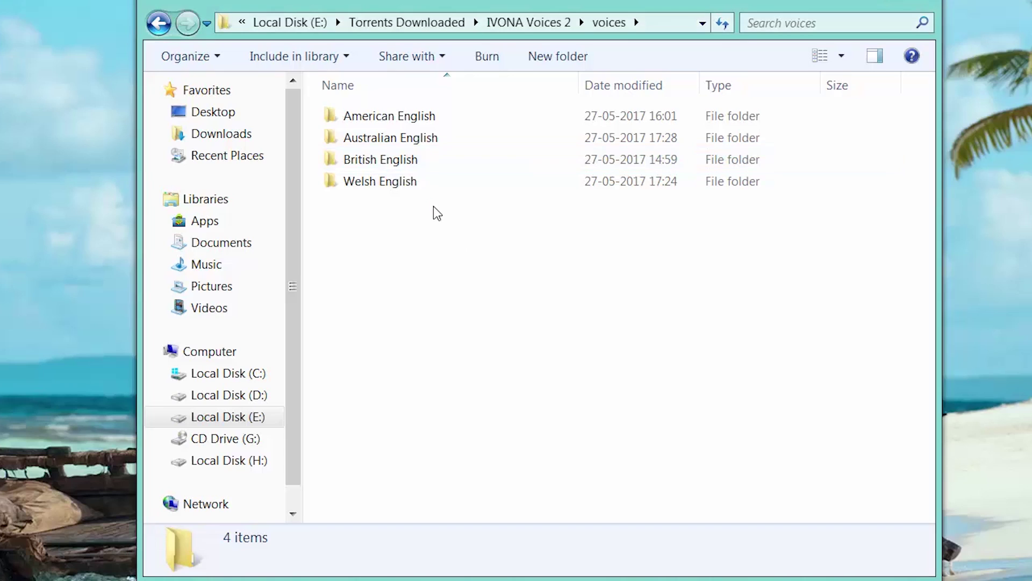
Open British English and launch Ivona_Voice_1.6_Brian_22kHz
{"action": "left_click", "coordinate": [425, 169]}
{"action": "double_click", "coordinate": [424, 169]}
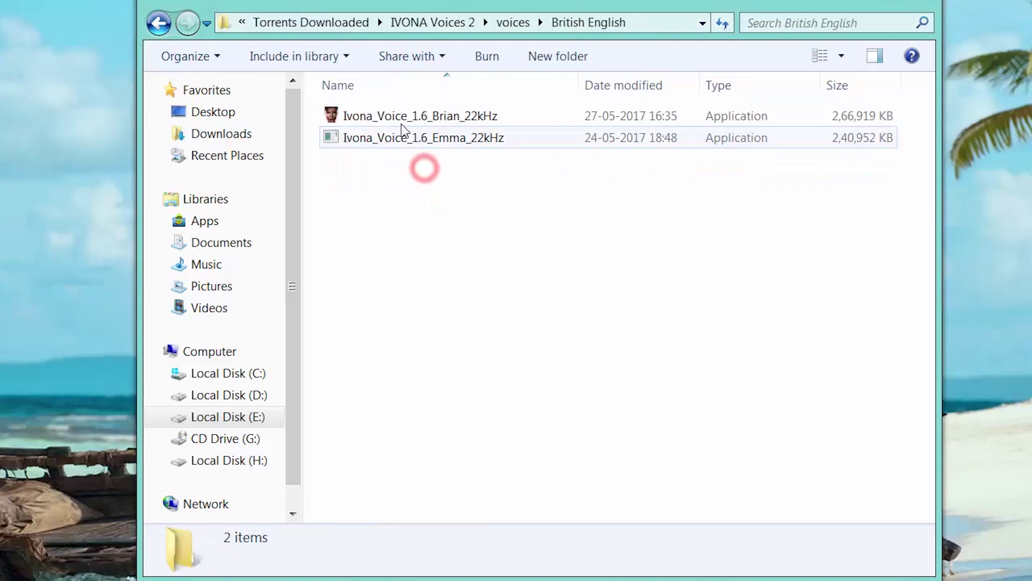
{"action": "left_click", "coordinate": [399, 121]}
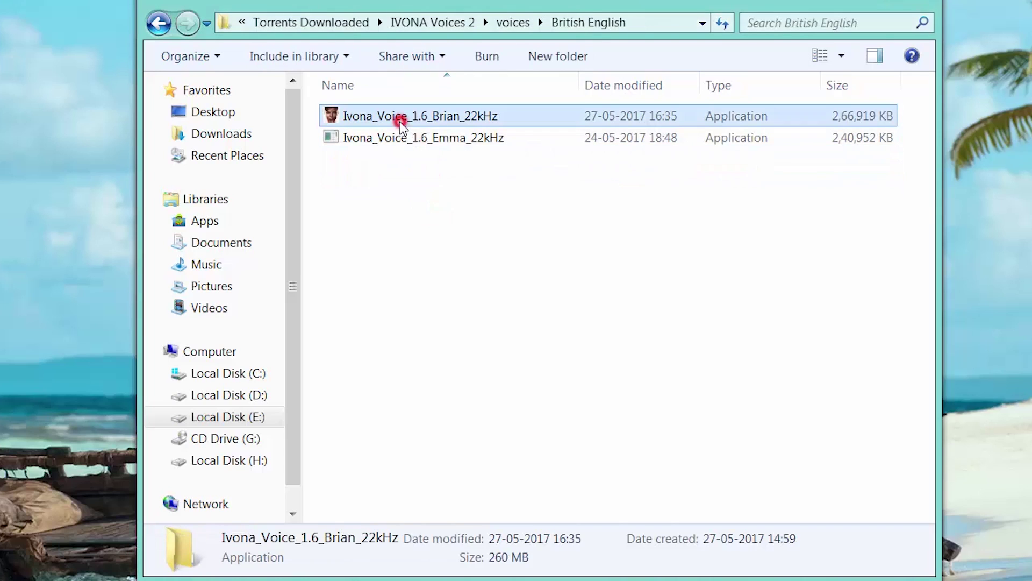
{"action": "double_click", "coordinate": [444, 121]}
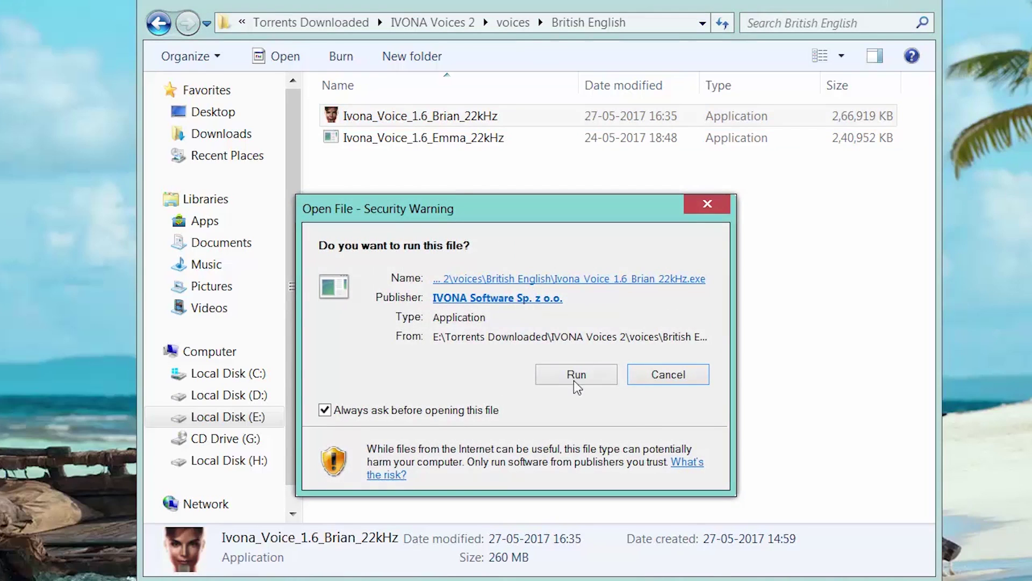
Run the Brian installer, accept the wizard pages, and browse to Local Disk (E:) for installing
{"action": "left_click", "coordinate": [571, 376]}
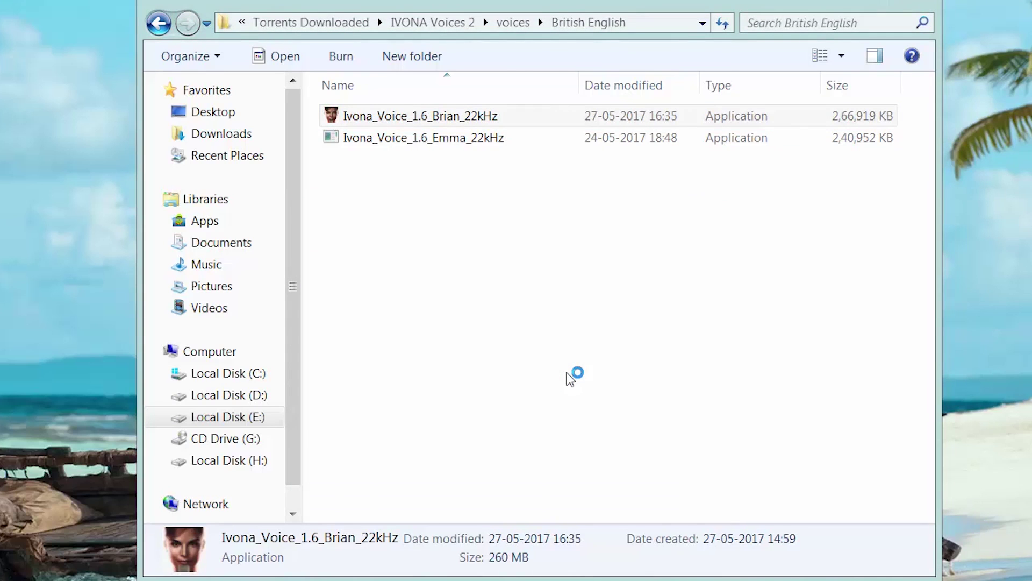
{"action": "key", "text": "Return"}
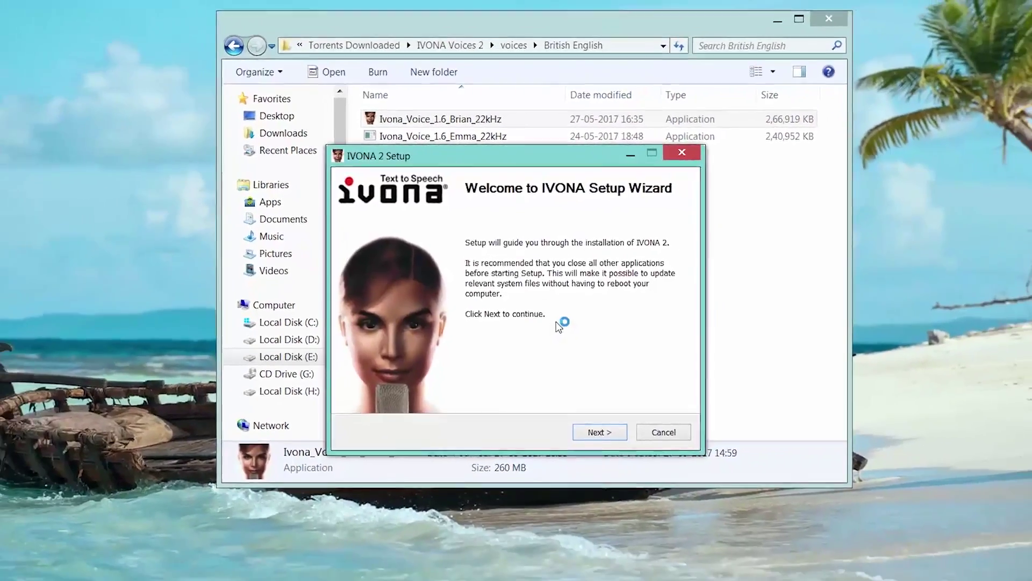
{"action": "key", "text": "Return"}
{"action": "key", "text": "Return"}
{"action": "key", "text": "Return"}
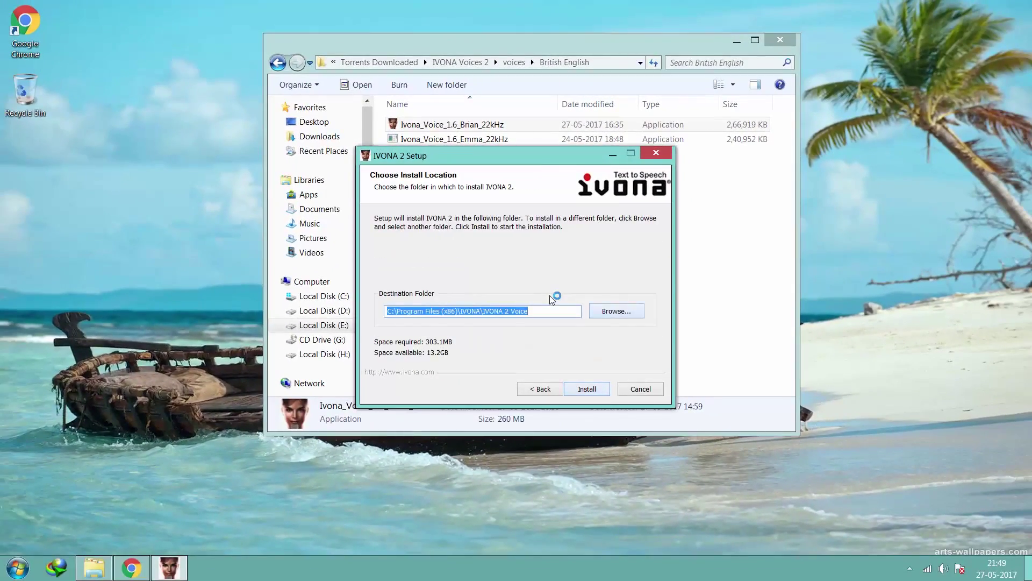
{"action": "key", "text": "alt+r"}
{"action": "key", "text": "Down"}
{"action": "key", "text": "Right"}
{"action": "key", "text": "Down"}
{"action": "key", "text": "Down"}
{"action": "key", "text": "Down"}
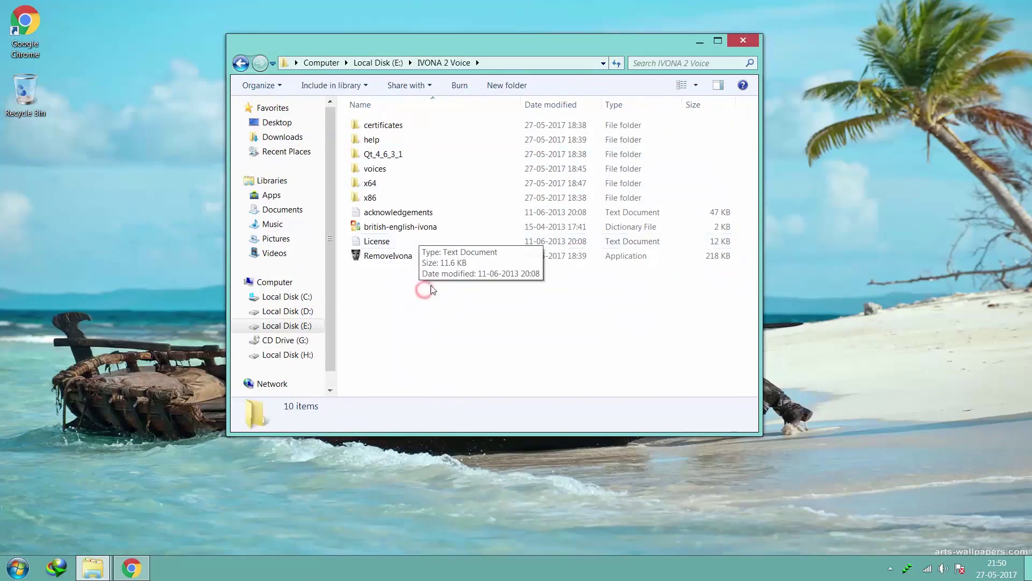
Copy the patched ivona_sapi5_voice_v1.6.60.dll from the crack folder
{"action": "left_click_drag", "start_coordinate": [432, 289], "coordinate": [420, 166]}
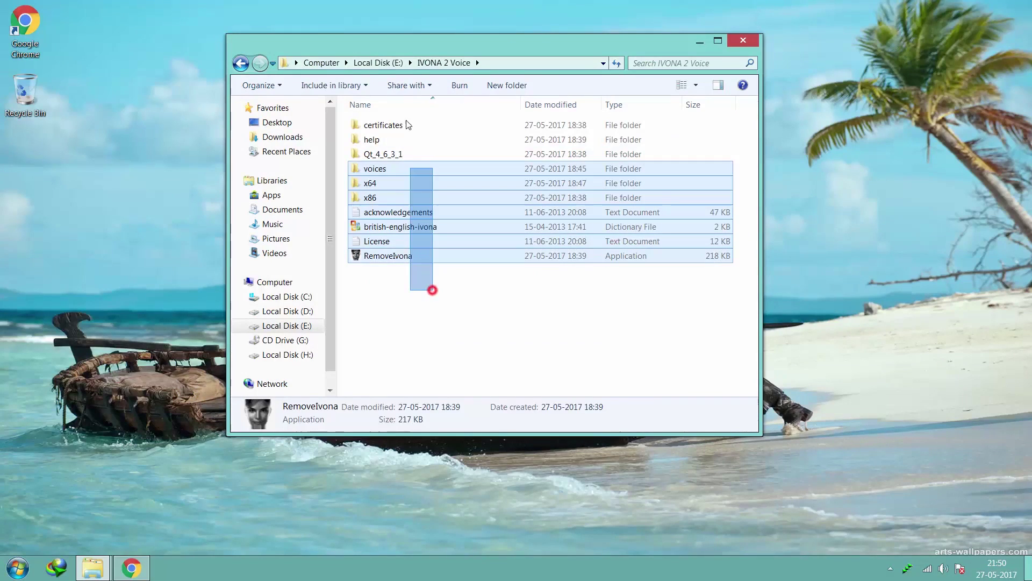
{"action": "left_click_drag", "start_coordinate": [437, 254], "coordinate": [459, 316]}
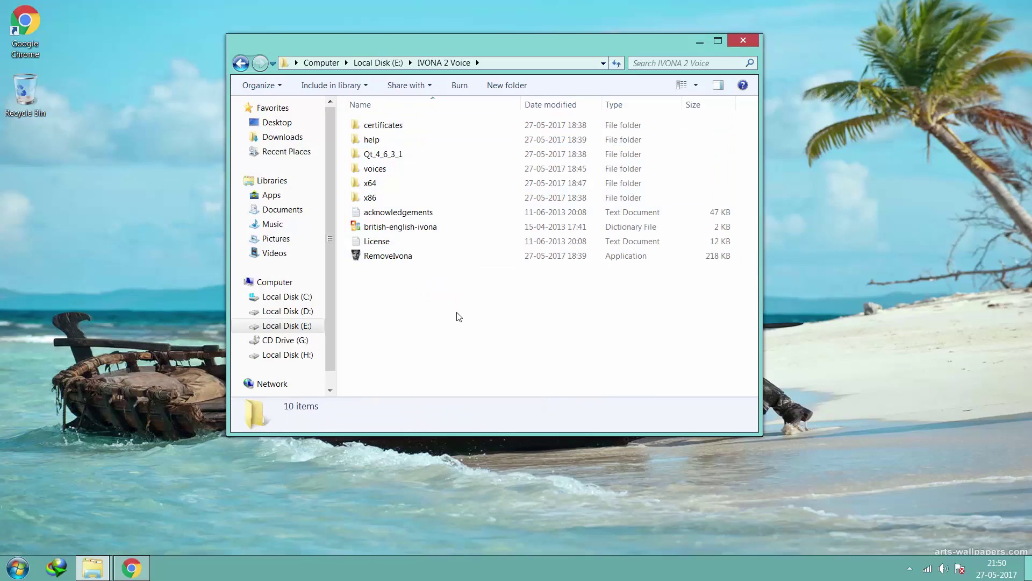
{"action": "mouse_move", "coordinate": [92, 562]}
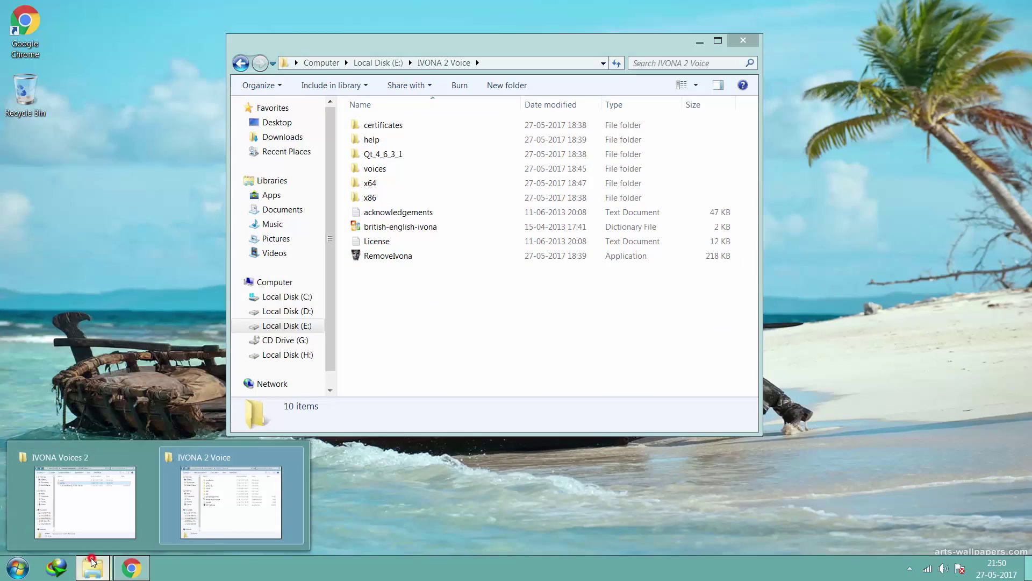
{"action": "left_click", "coordinate": [106, 498]}
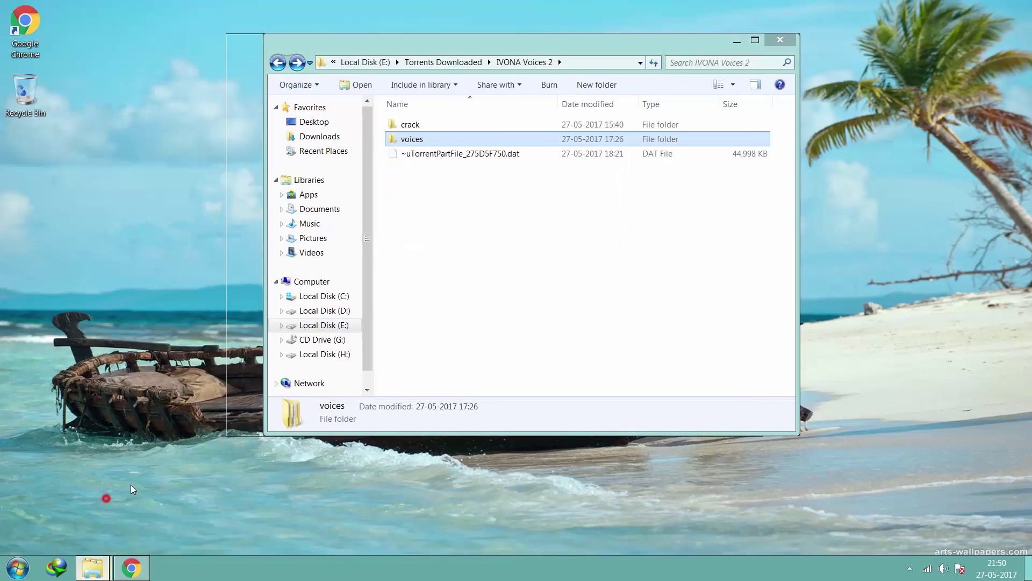
{"action": "left_click", "coordinate": [461, 233]}
{"action": "double_click", "coordinate": [407, 124]}
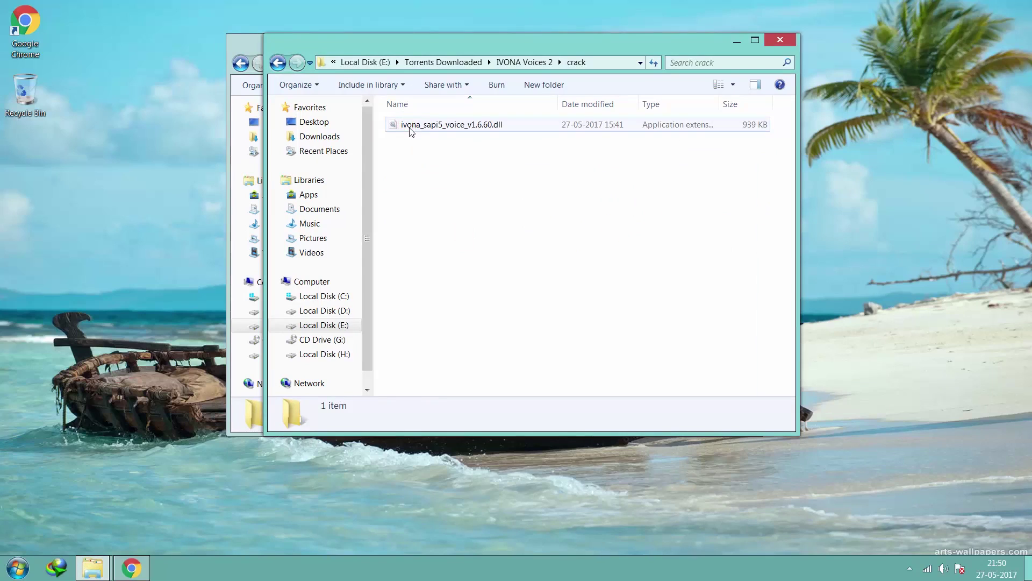
{"action": "right_click", "coordinate": [403, 125]}
{"action": "left_click", "coordinate": [451, 264]}
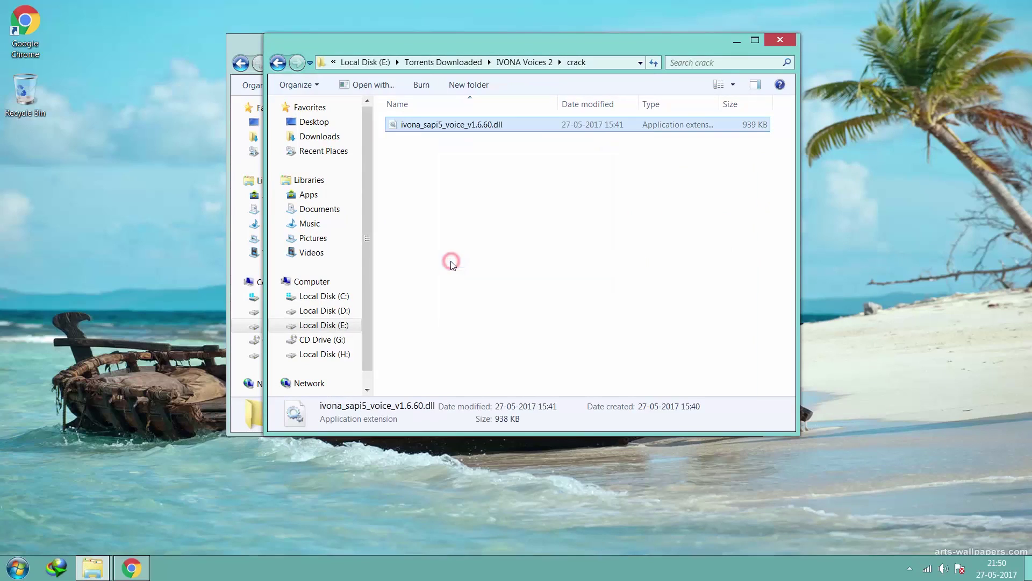
Paste the patched dll into IVONA 2 Voice\x86 and \x64, replacing the originals
{"action": "left_click", "coordinate": [738, 47]}
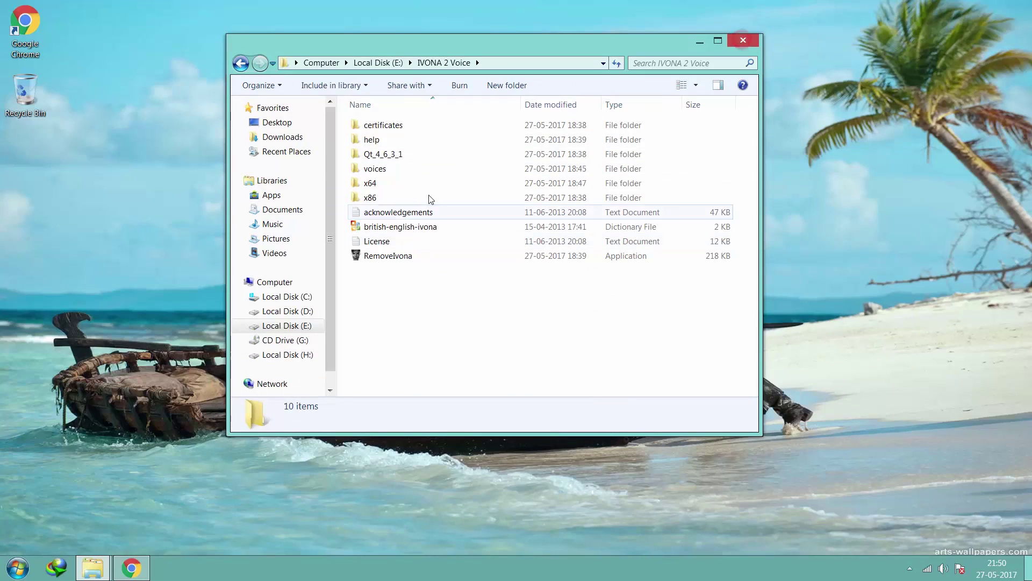
{"action": "double_click", "coordinate": [369, 198]}
{"action": "right_click", "coordinate": [371, 202]}
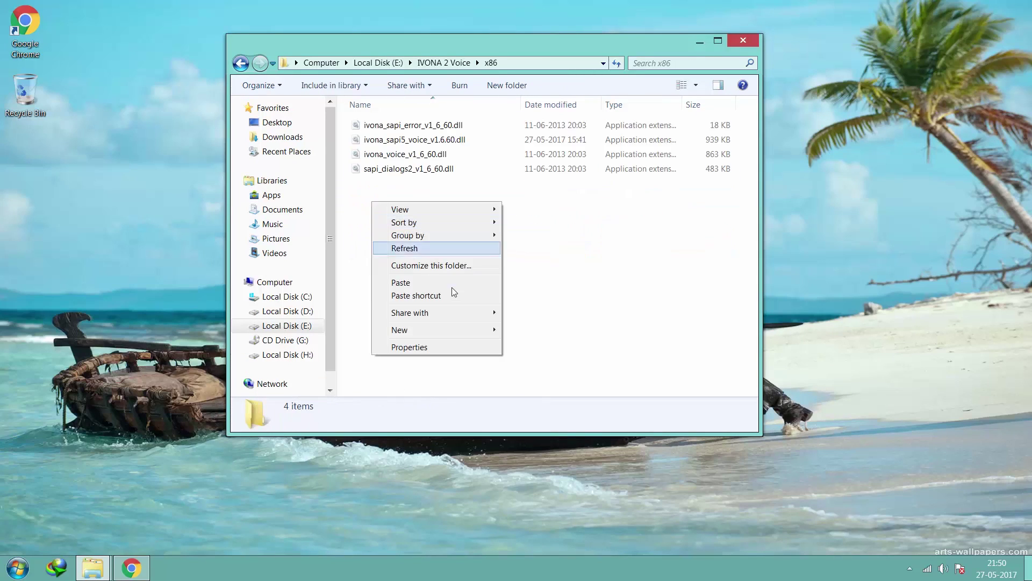
{"action": "left_click", "coordinate": [422, 282]}
{"action": "left_click", "coordinate": [499, 238]}
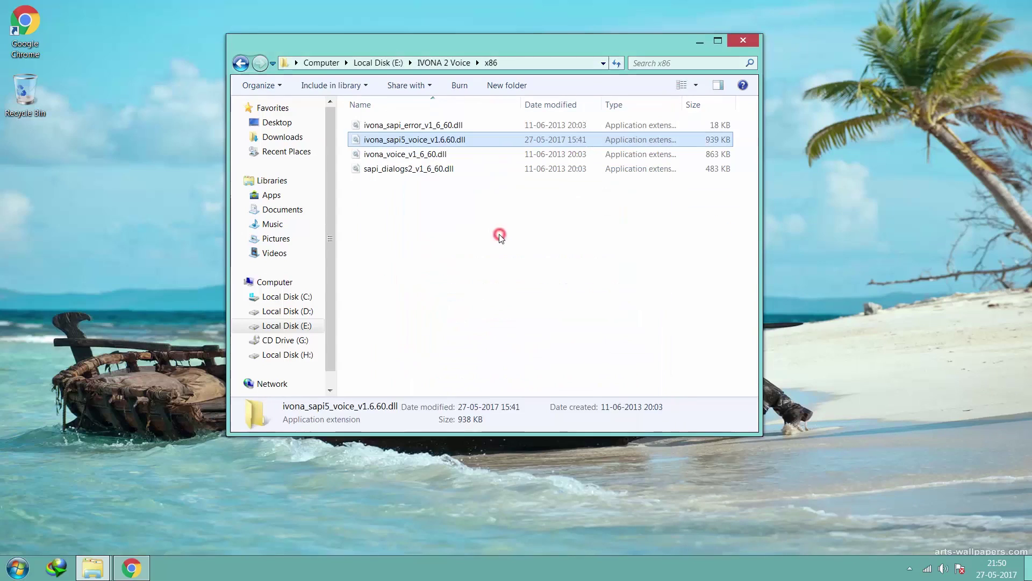
{"action": "key", "text": "BackSpace"}
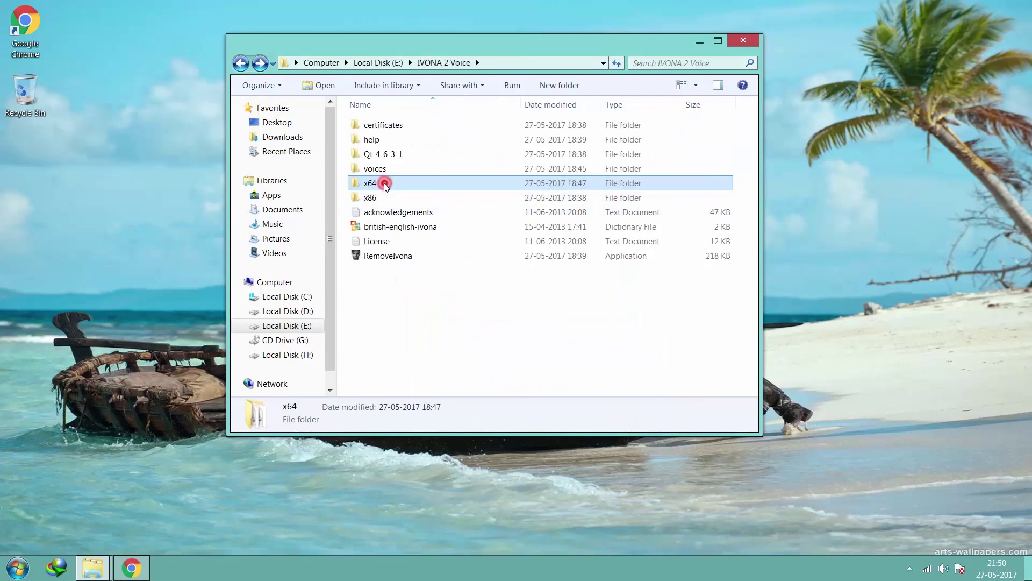
{"action": "double_click", "coordinate": [385, 184]}
{"action": "right_click", "coordinate": [388, 230]}
{"action": "left_click", "coordinate": [442, 309]}
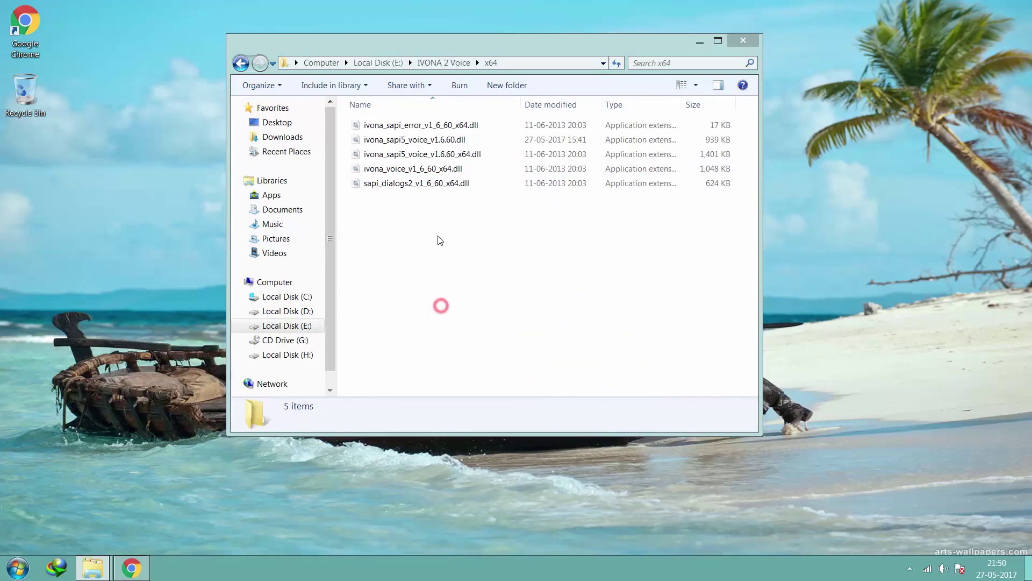
{"action": "left_click", "coordinate": [449, 212]}
{"action": "left_click", "coordinate": [491, 289]}
{"action": "key", "text": "BackSpace"}
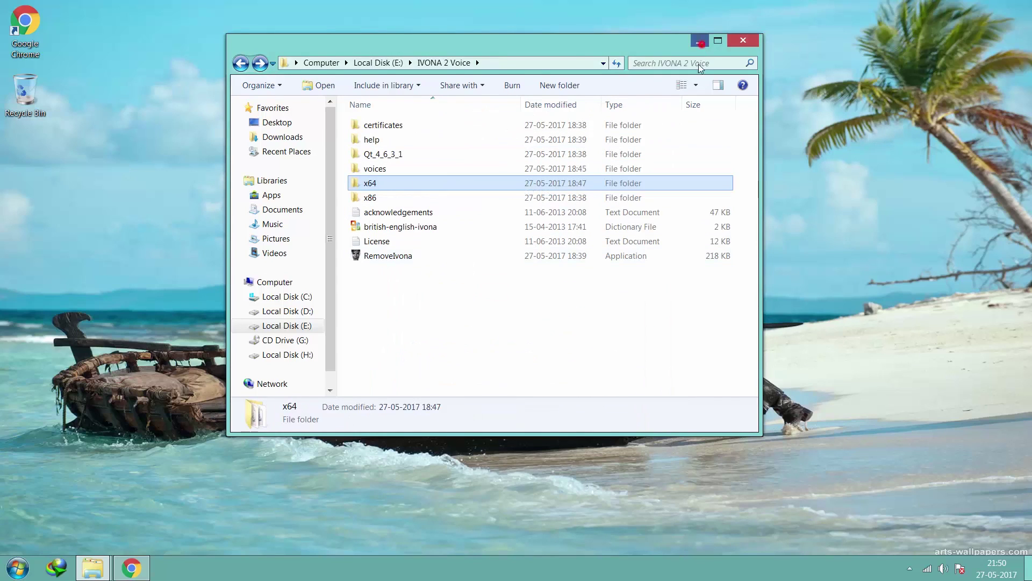
Minimize Explorer and refresh the desktop twice
{"action": "left_click", "coordinate": [702, 48]}
{"action": "right_click", "coordinate": [384, 157]}
{"action": "left_click", "coordinate": [425, 194]}
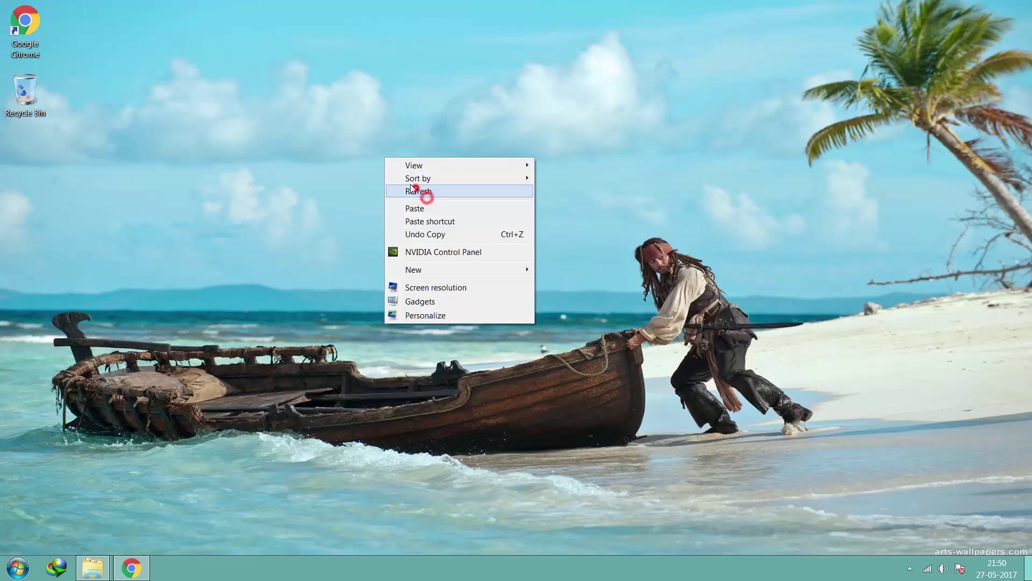
{"action": "right_click", "coordinate": [376, 161]}
{"action": "left_click", "coordinate": [410, 193]}
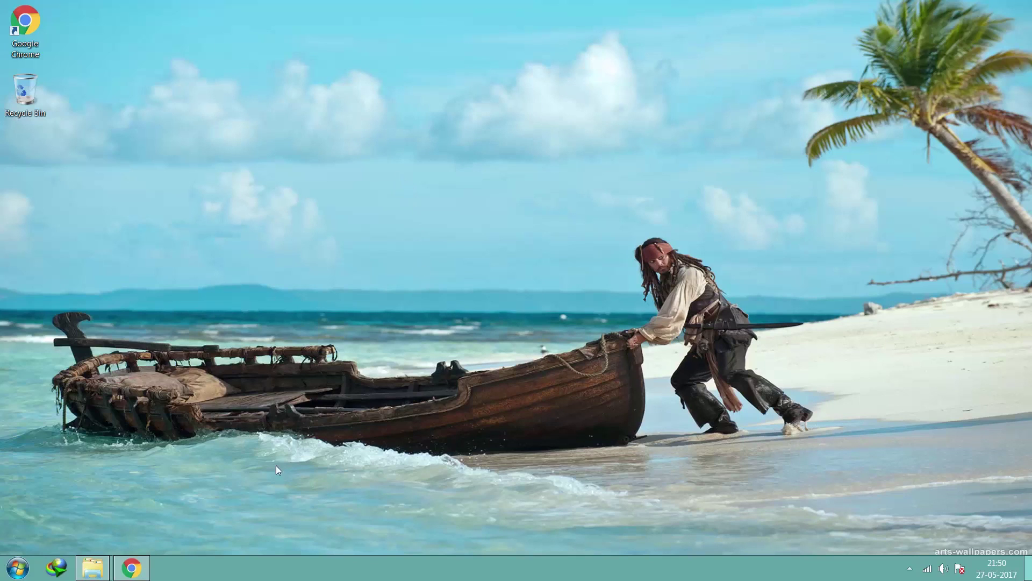
Search Google for espeak and open the espeak: Downloads result
{"action": "left_click", "coordinate": [144, 567]}
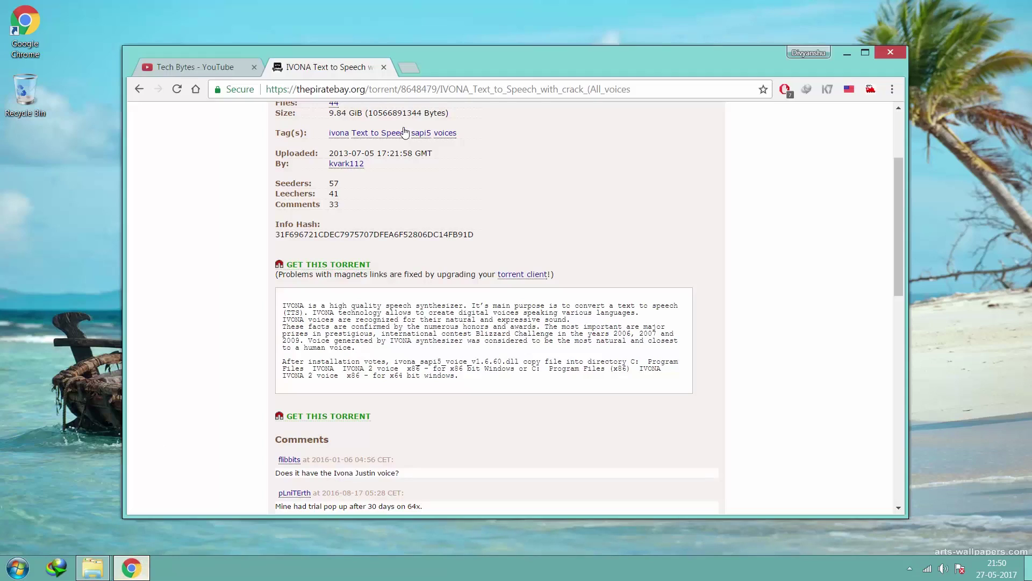
{"action": "left_click", "coordinate": [409, 70]}
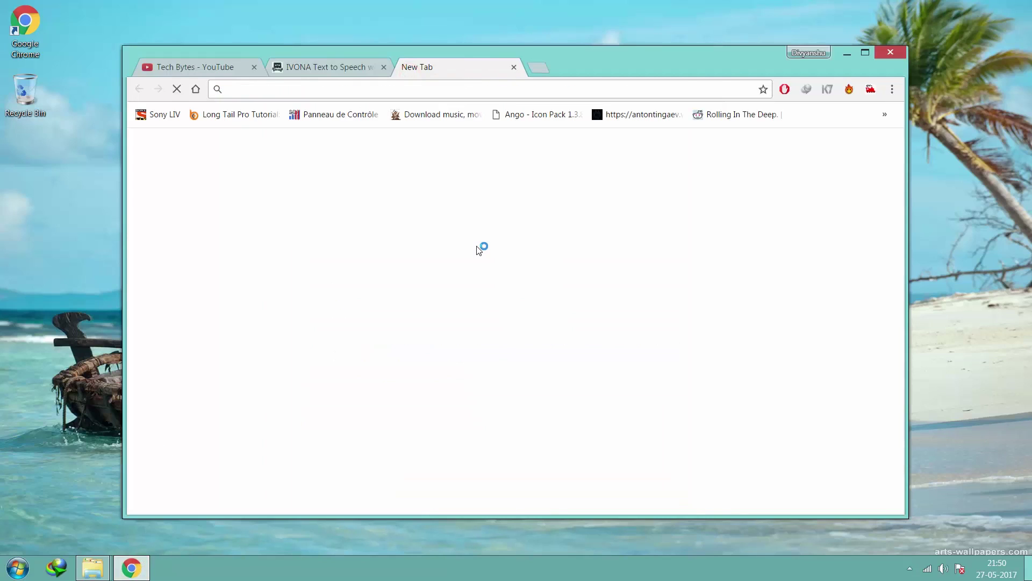
{"action": "type", "text": "google.com"}
{"action": "key", "text": "Return"}
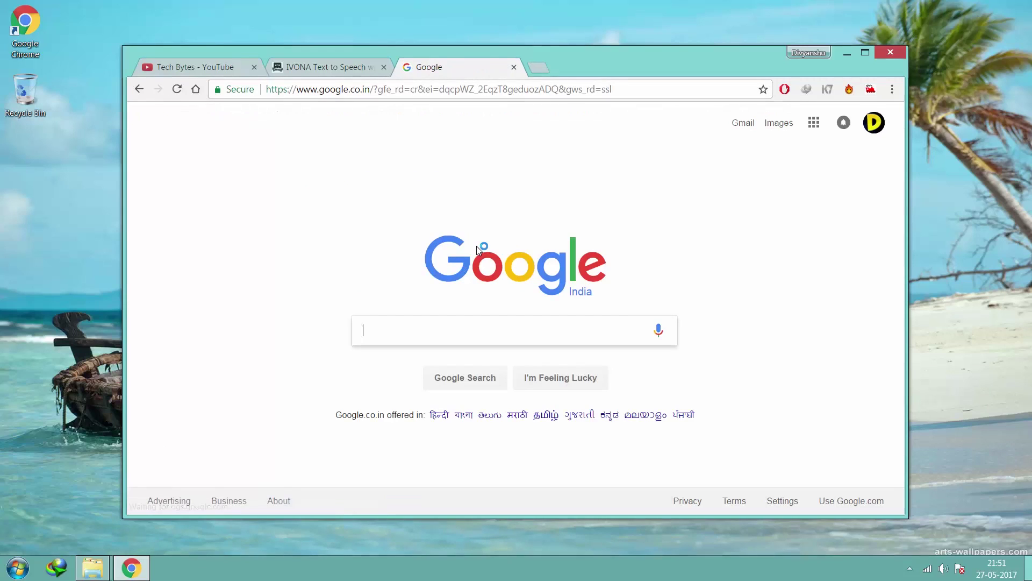
{"action": "type", "text": "e"}
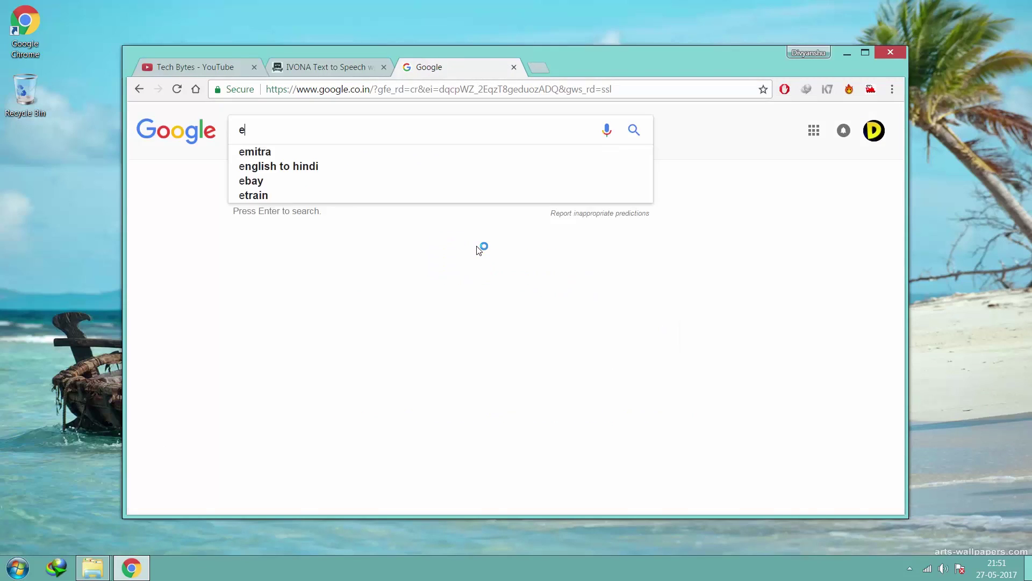
{"action": "type", "text": "speak command line"}
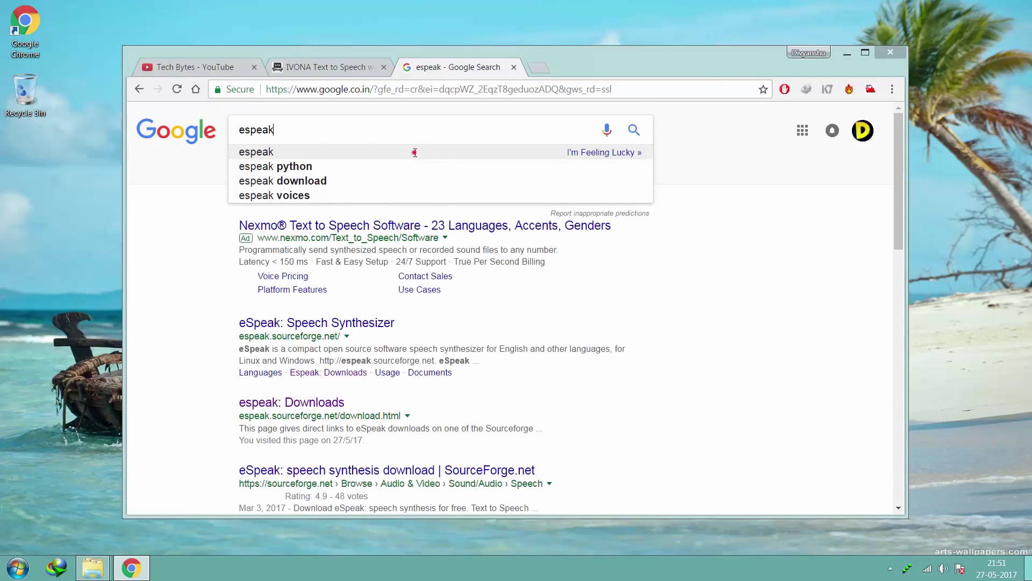
{"action": "key", "text": "Return"}
{"action": "left_click_drag", "start_coordinate": [276, 130], "coordinate": [347, 129]}
{"action": "key", "text": "BackSpace"}
{"action": "key", "text": "Return"}
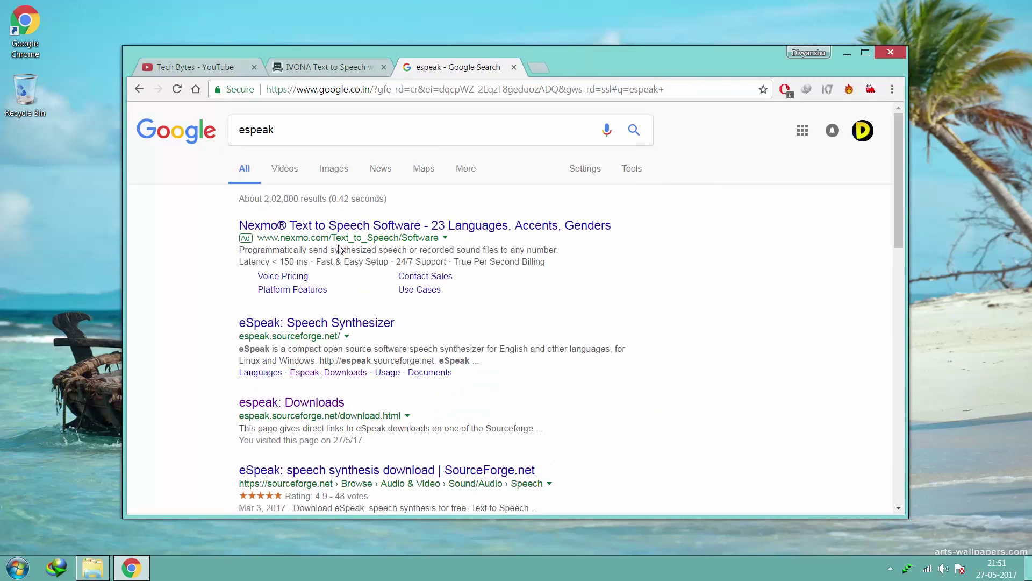
{"action": "left_click", "coordinate": [304, 403]}
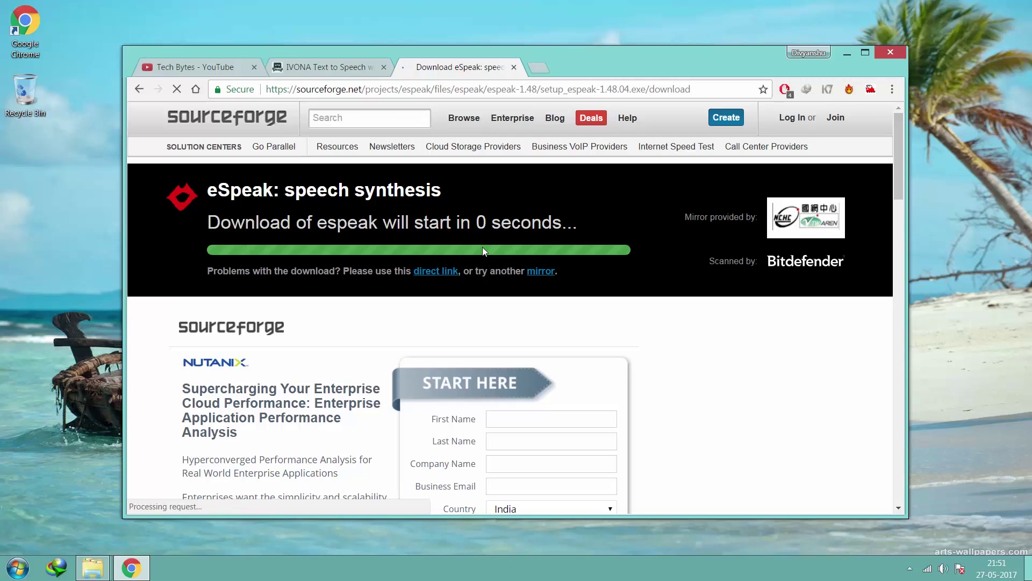
Keep the setup_espeak-1.48.04 download, open its folder, and install eSpeak with defaults
{"action": "left_click", "coordinate": [473, 301]}
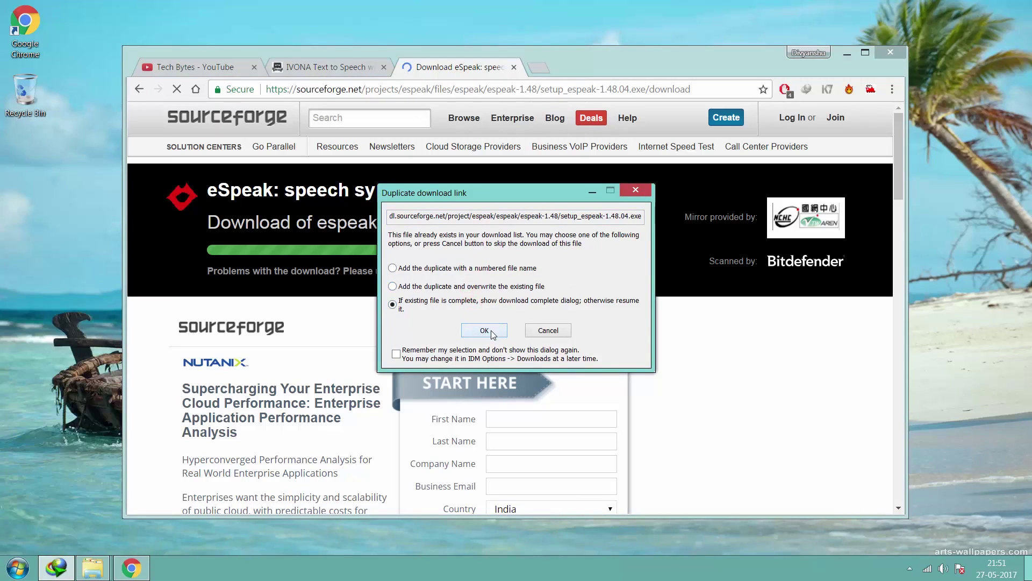
{"action": "left_click", "coordinate": [491, 331]}
{"action": "left_click", "coordinate": [539, 324]}
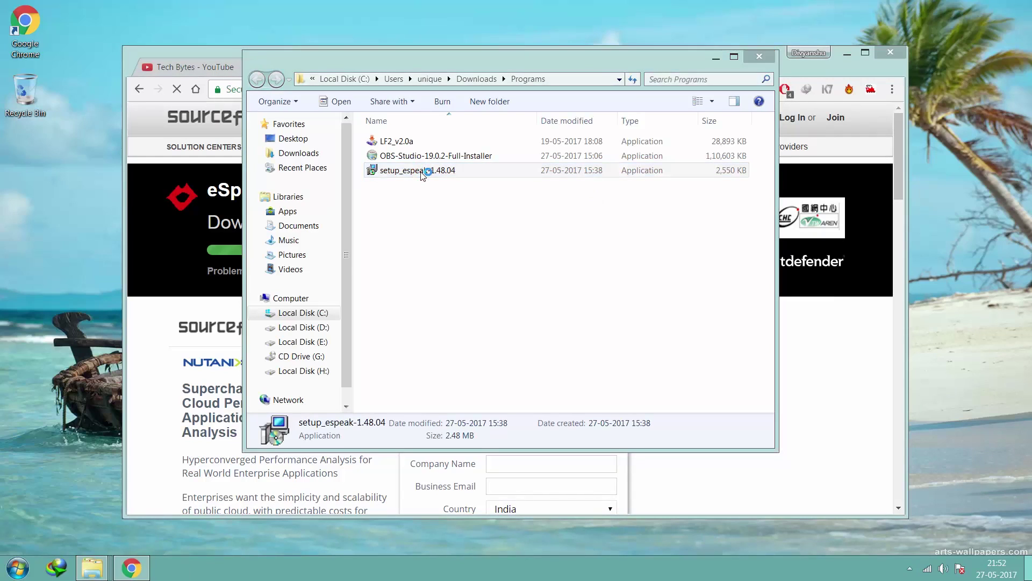
{"action": "key", "text": "Return"}
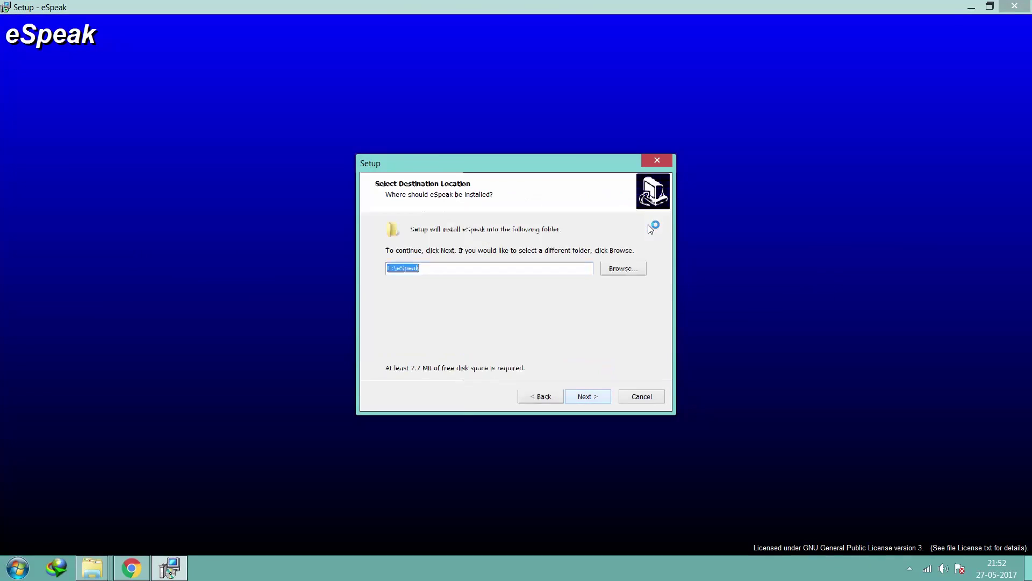
{"action": "key", "text": "Return"}
{"action": "key", "text": "Return"}
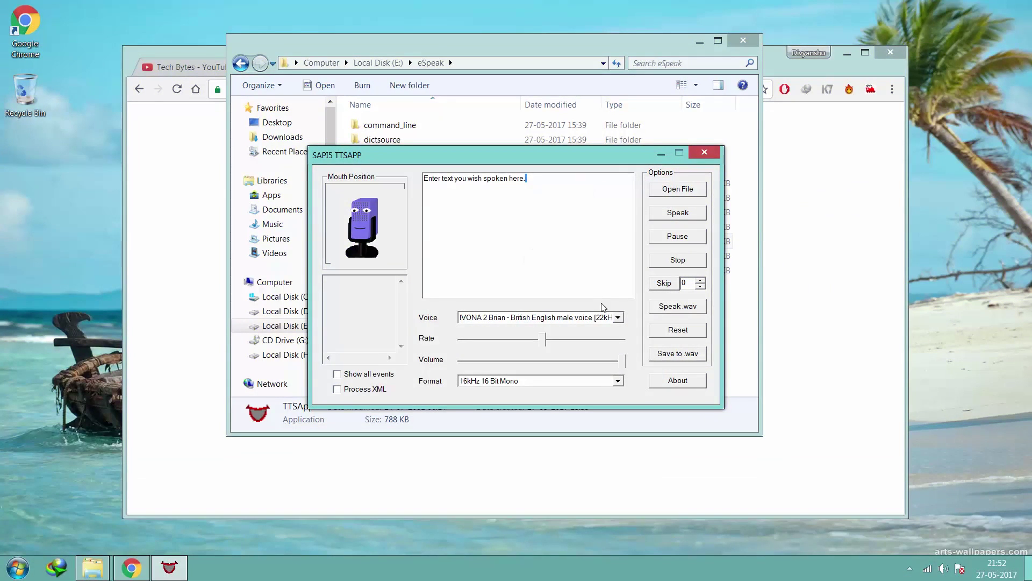
Have Brian speak the sample text, then the typed introduction on getting IVONA free
{"action": "left_click", "coordinate": [675, 215]}
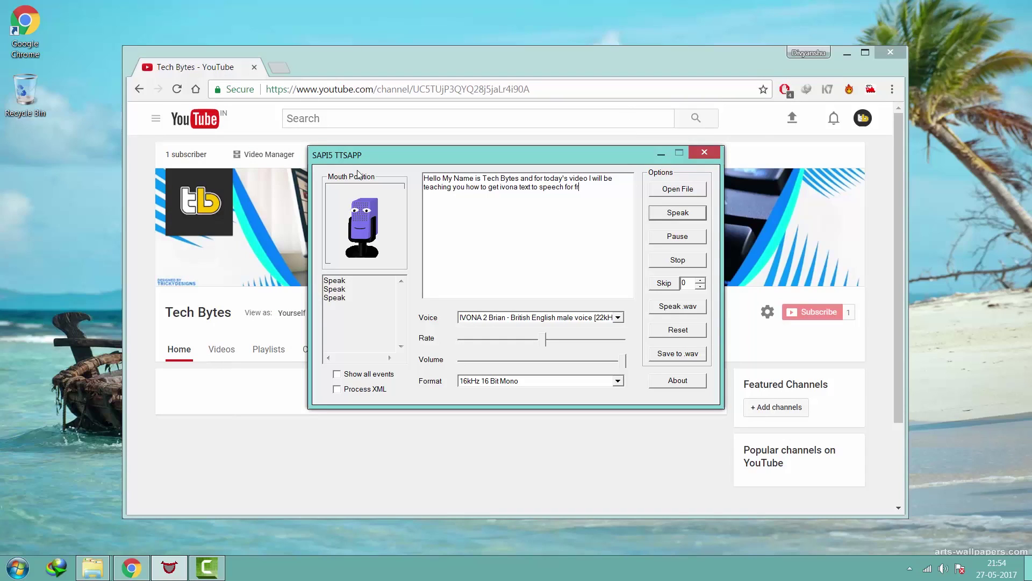
{"action": "left_click", "coordinate": [701, 216]}
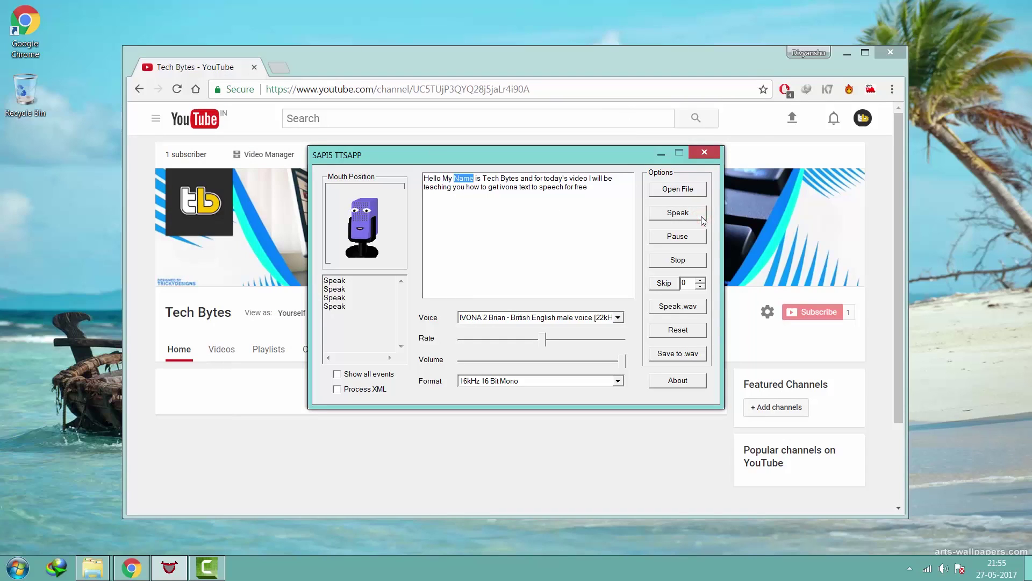